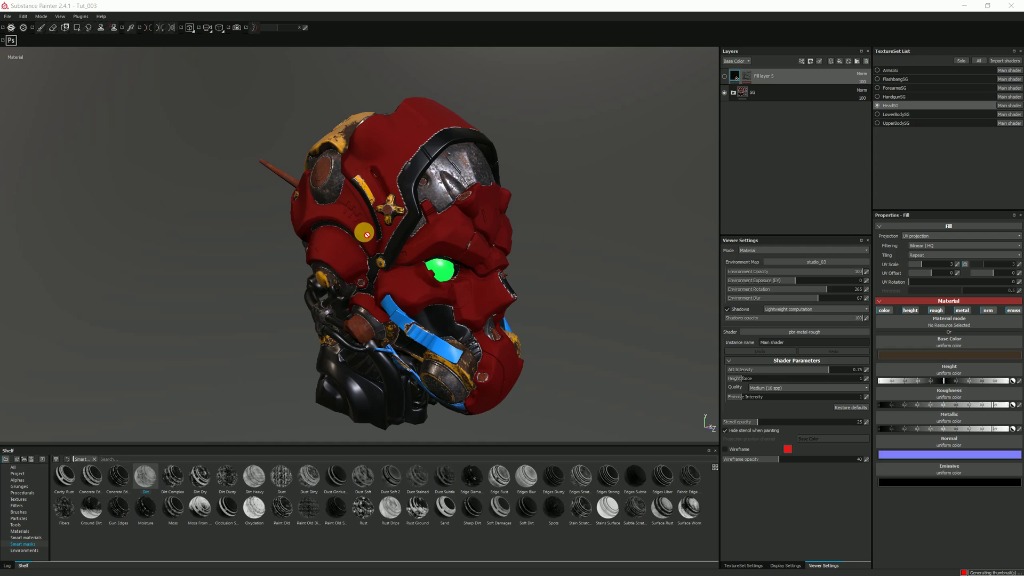
Orbit the head, check Fill layer 5's Base Color, then select its mask
alt+drag(617, 283, 567, 279)
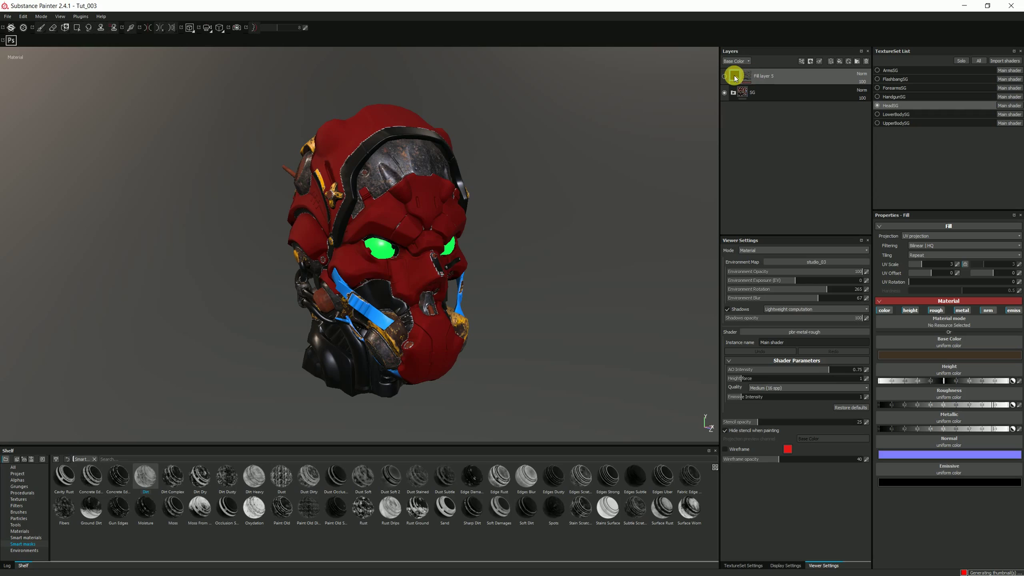
mouse_move(736, 78)
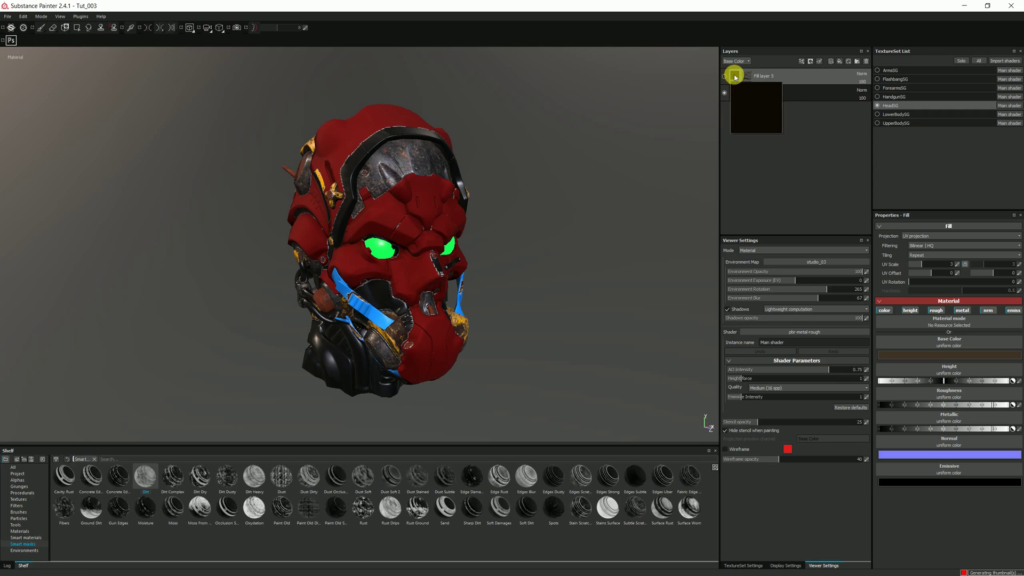
click(931, 355)
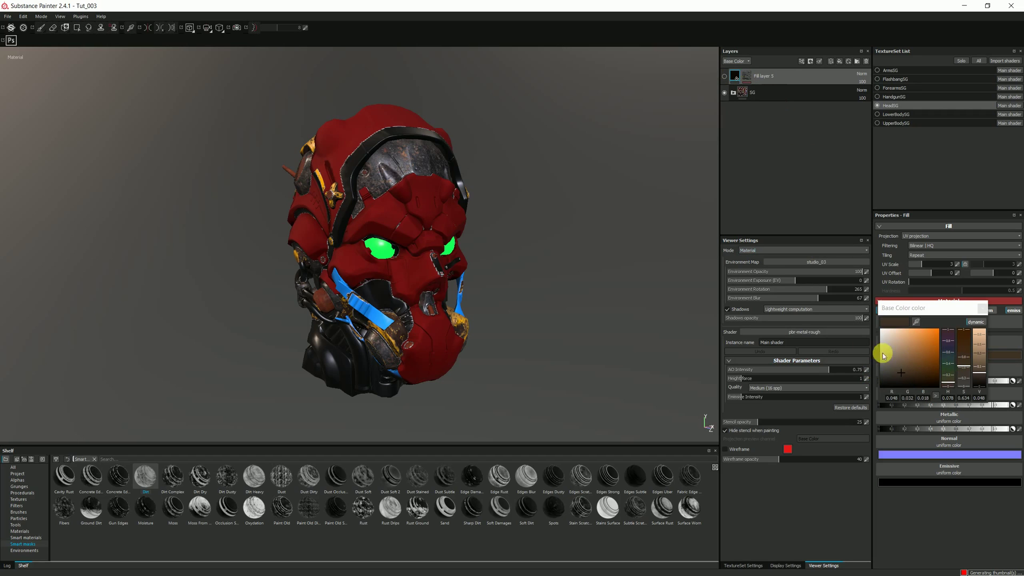
click(982, 309)
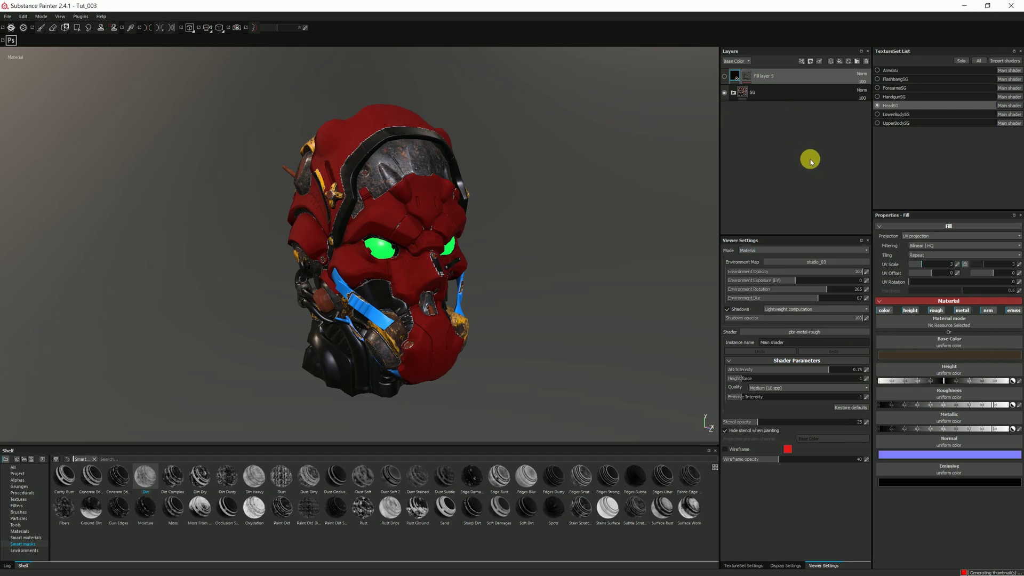
click(745, 74)
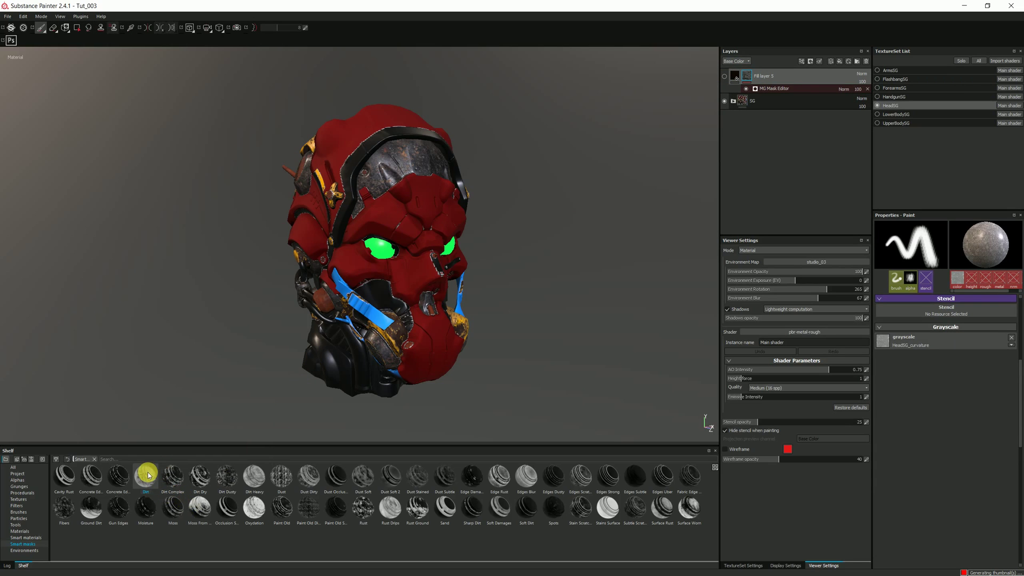
Apply the Dirt smart mask to Fill layer 5 and orbit to inspect the head's grime
drag(147, 475, 778, 100)
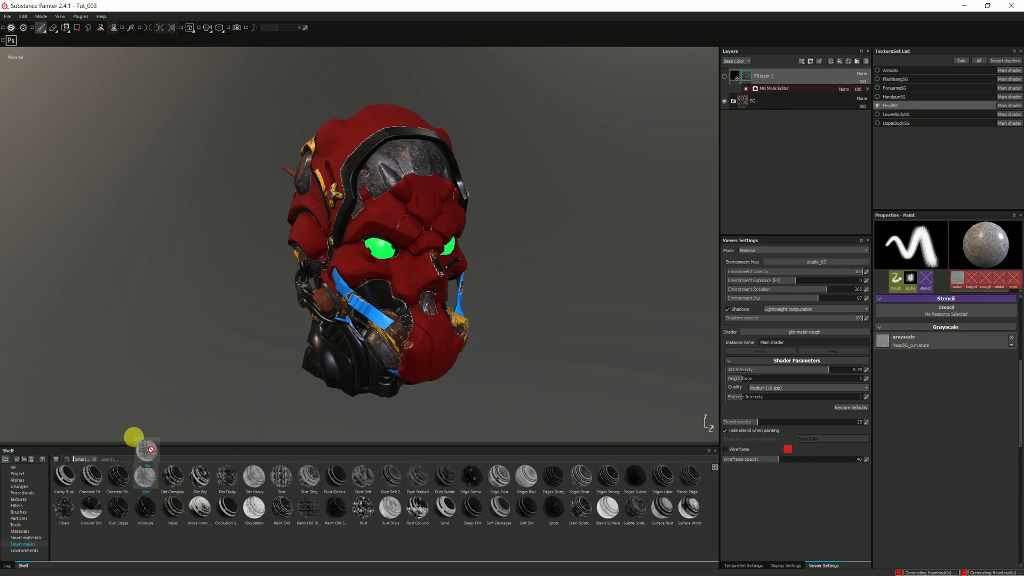
alt+drag(578, 265, 521, 254)
scroll(394, 239, up, 10)
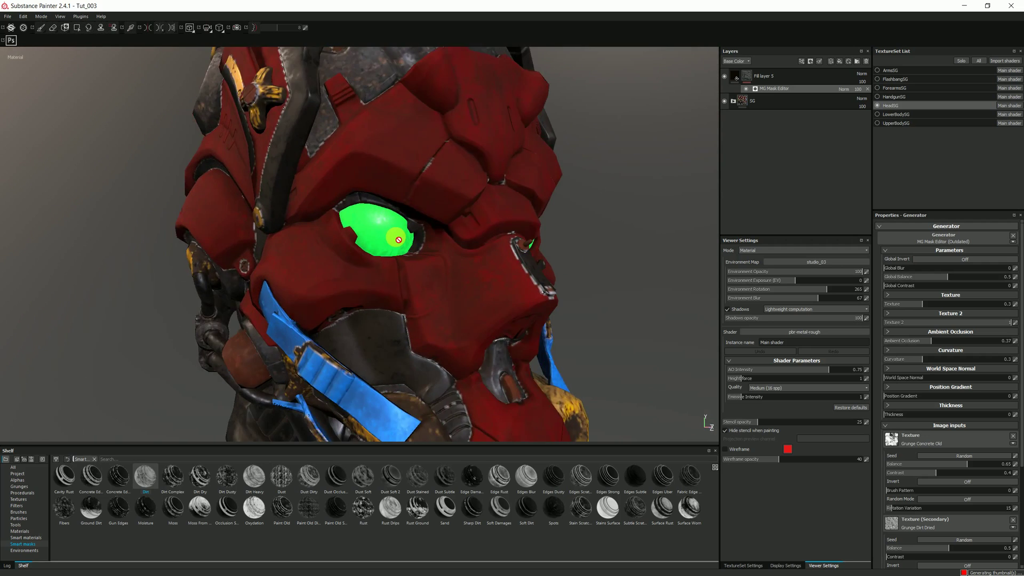
scroll(398, 239, down, 10)
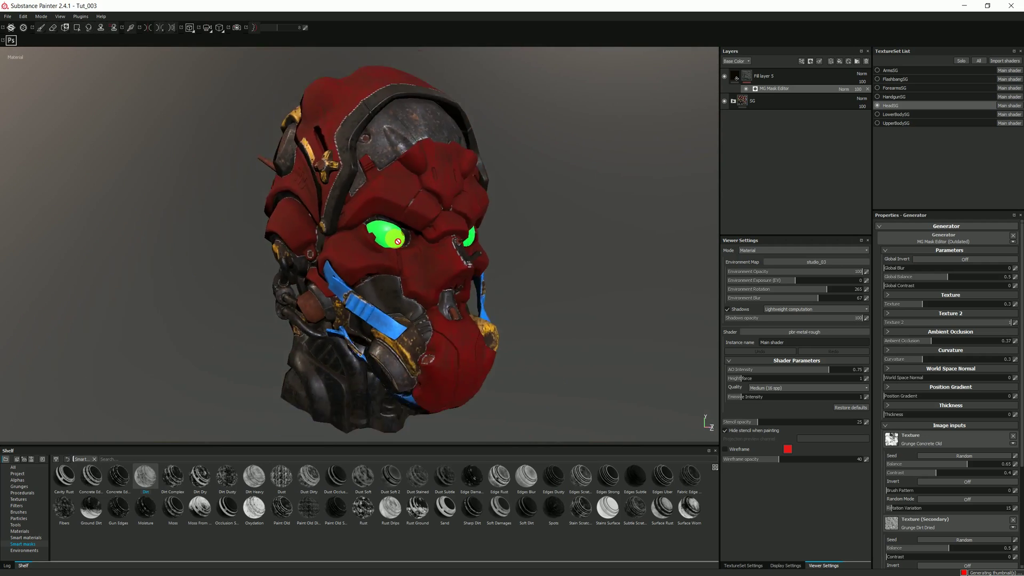
alt+drag(470, 273, 498, 325)
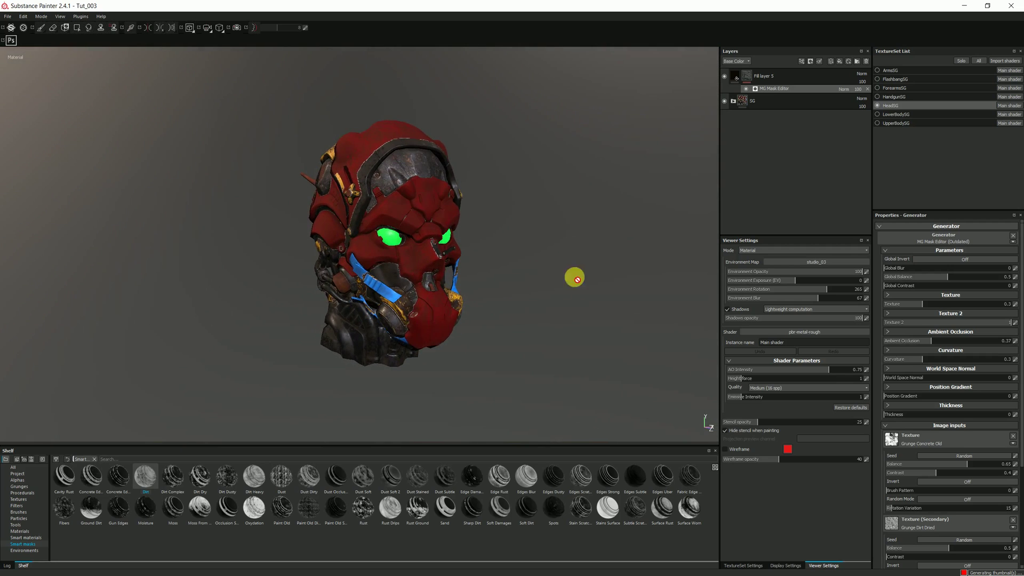
Show all texture sets and frame the whole armoured character in the viewport
click(981, 61)
alt+right_drag(585, 312, 503, 307)
alt+middle_drag(504, 308, 447, 163)
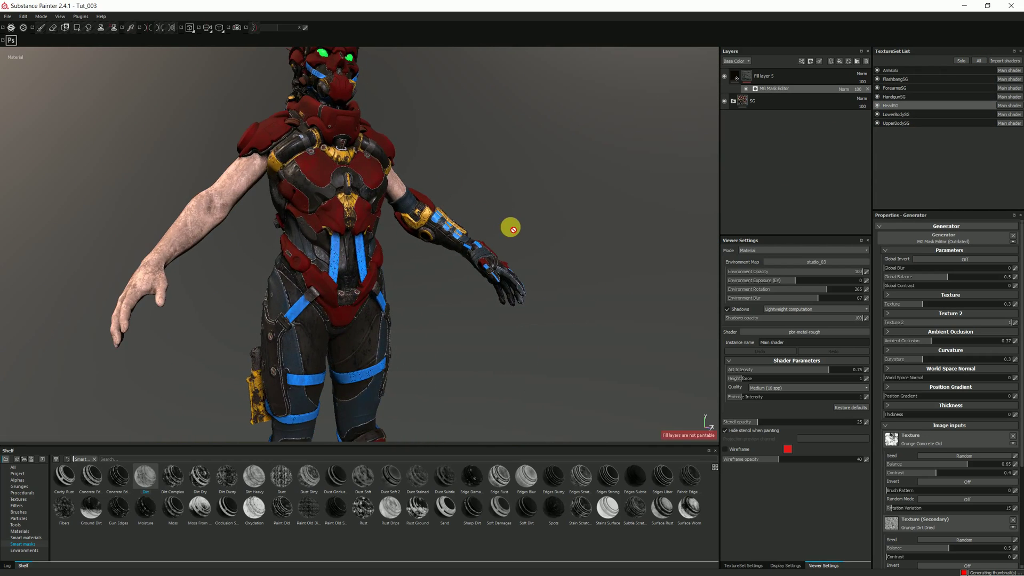
alt+right_drag(492, 195, 458, 222)
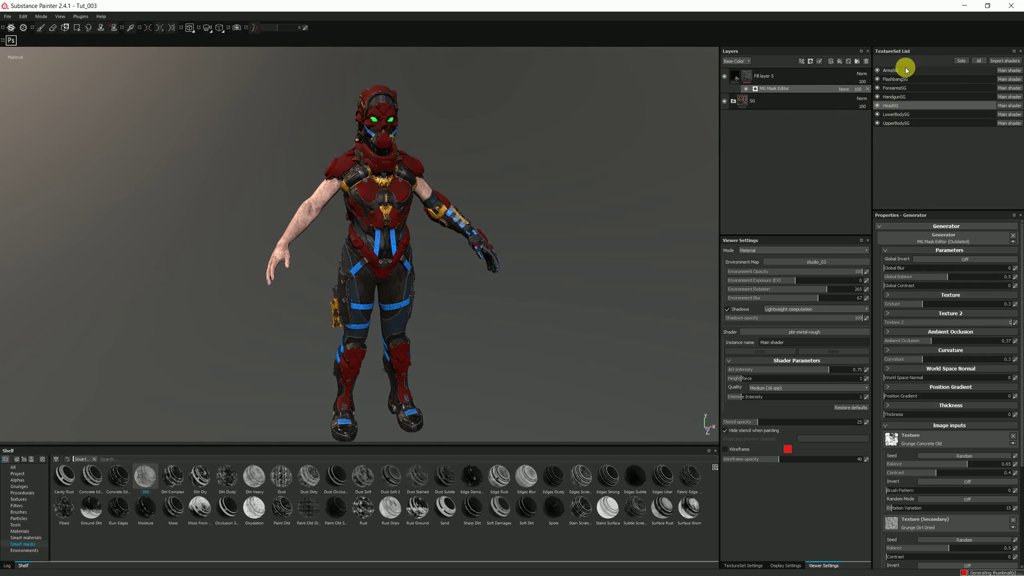
Toggle Fill layer 5's visibility to compare, then orbit the helmet from the left side to the front
click(724, 76)
scroll(382, 124, up, 5)
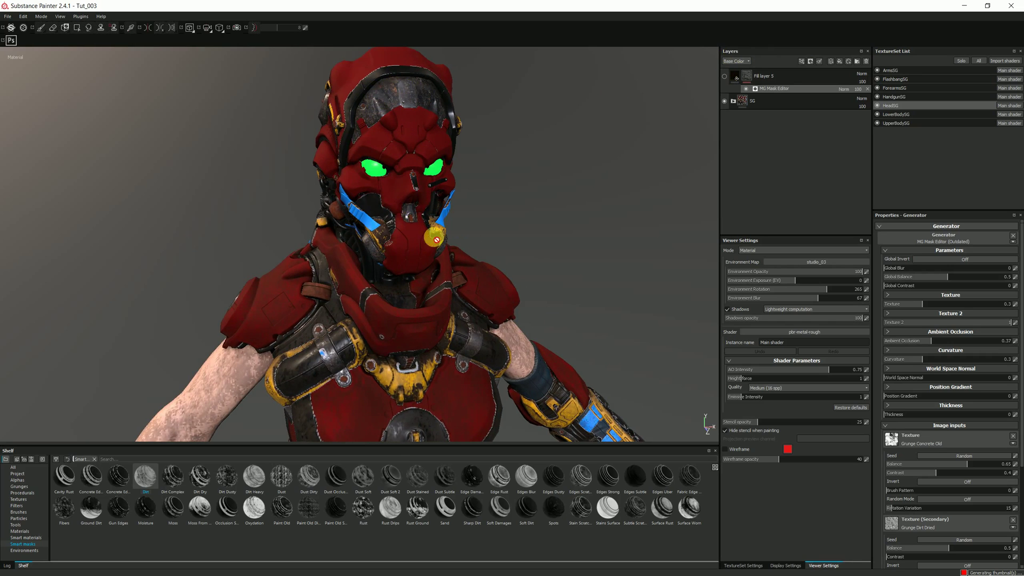
alt+drag(451, 240, 419, 245)
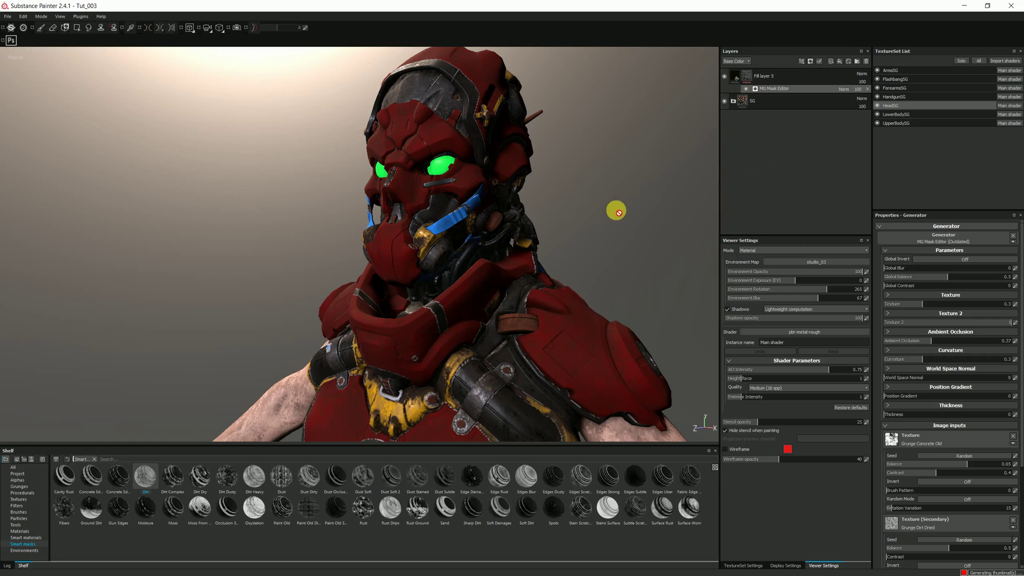
alt+drag(613, 210, 851, 215)
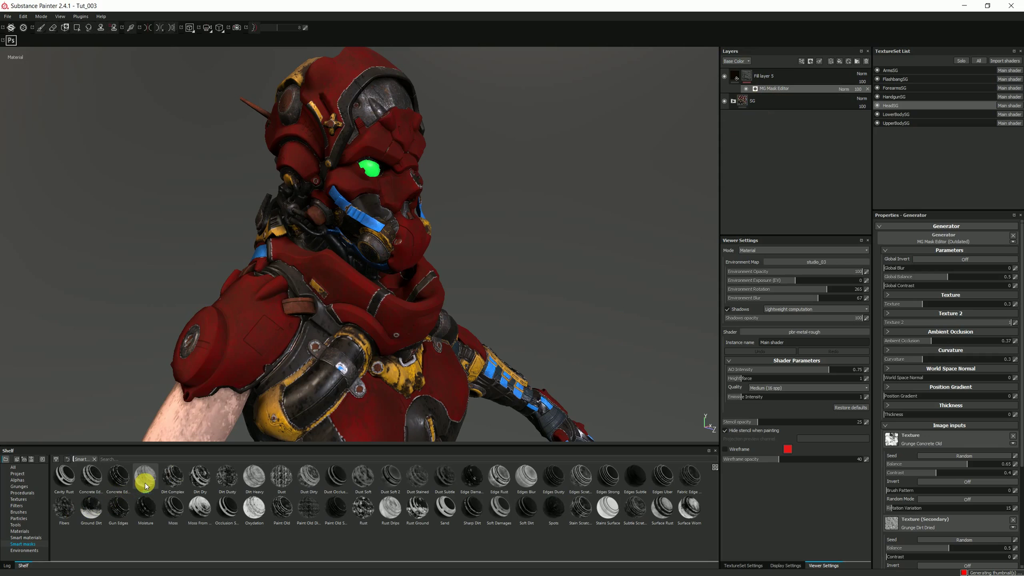
mouse_move(146, 483)
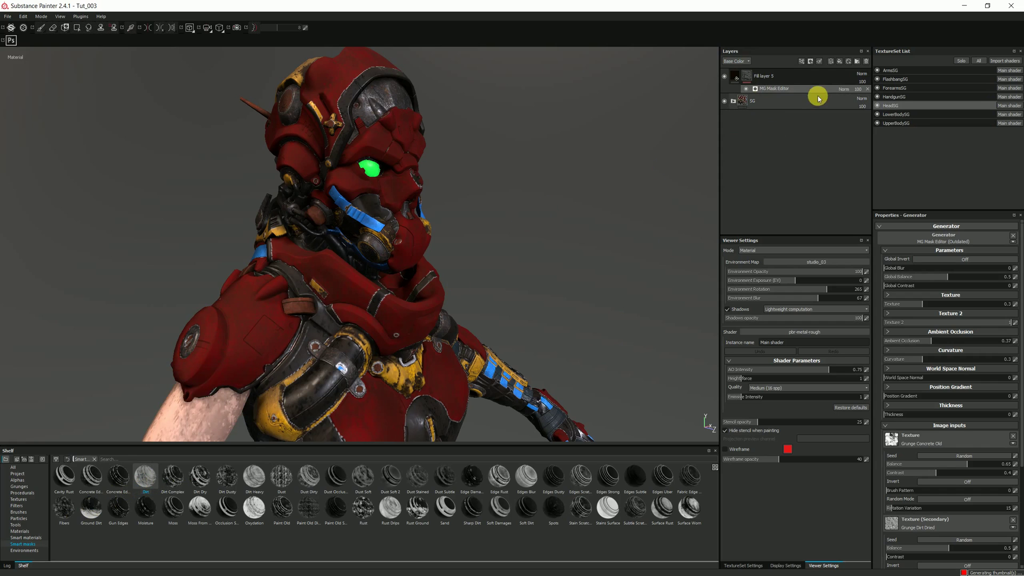
Hide Fill layer 5 and remove its Dirt smart mask
click(725, 79)
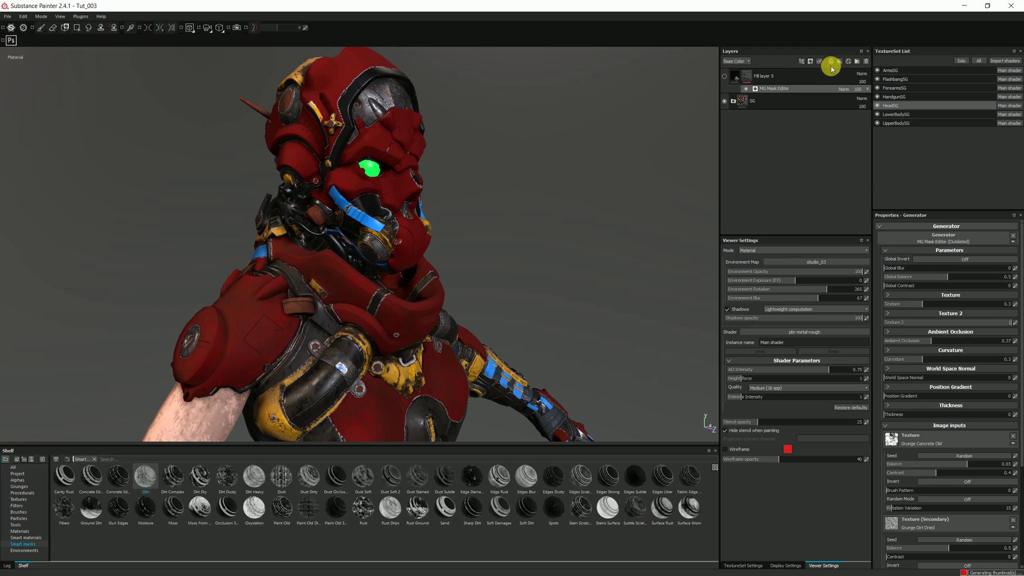
click(744, 79)
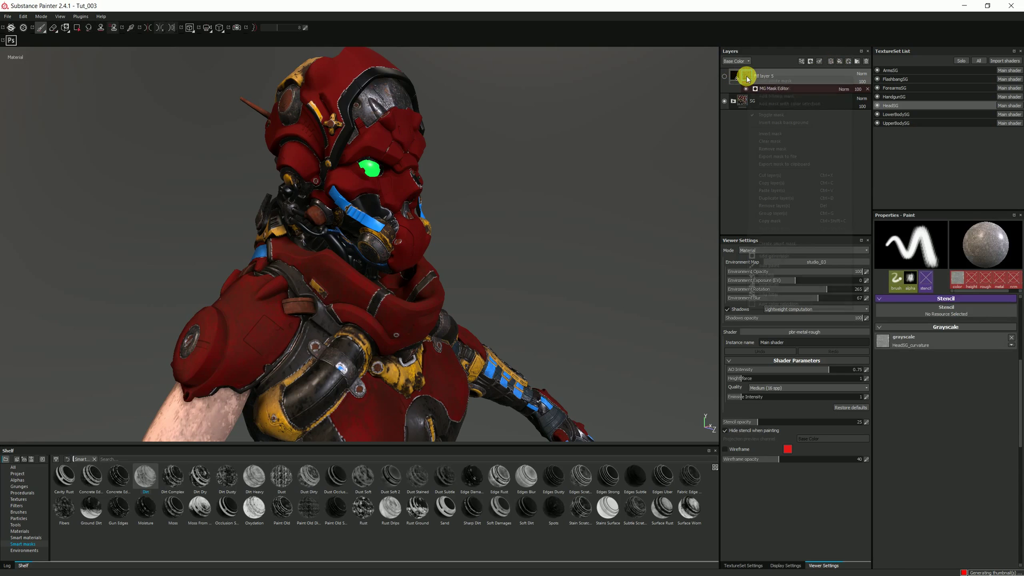
right_click(747, 77)
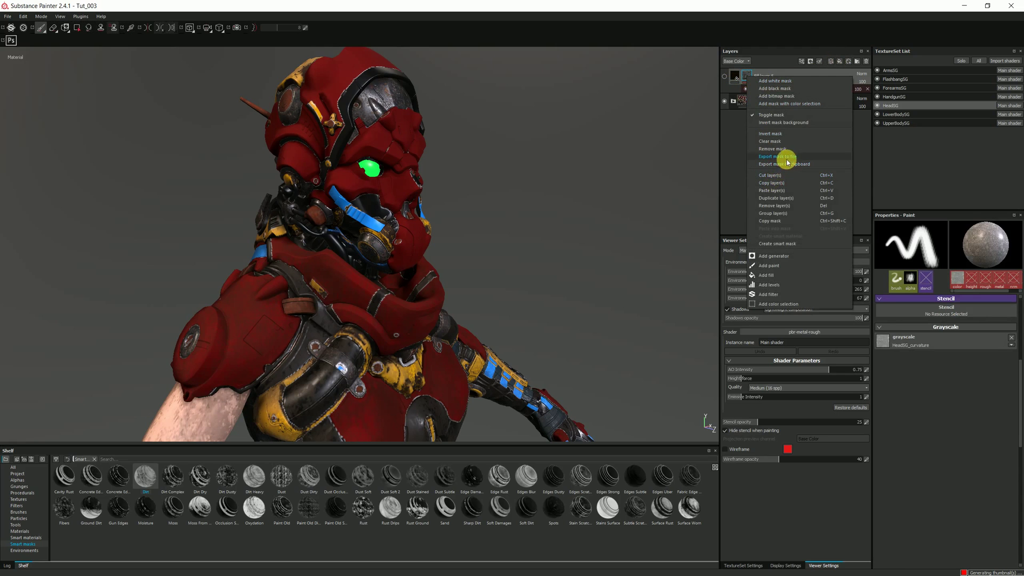
click(773, 148)
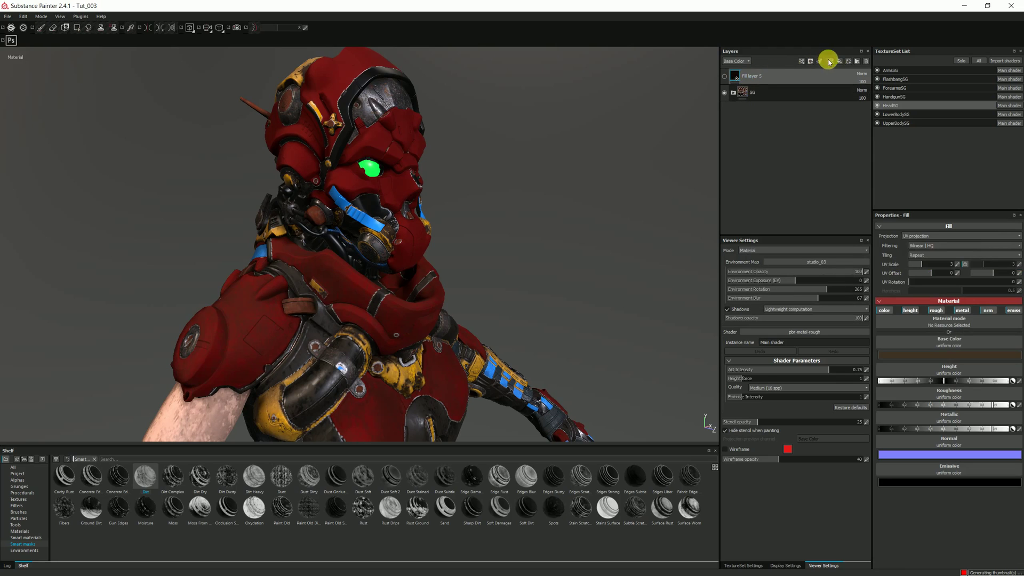
Add a new bitmap mask to Fill layer 5 with a fill effect inside it
right_click(749, 78)
click(769, 97)
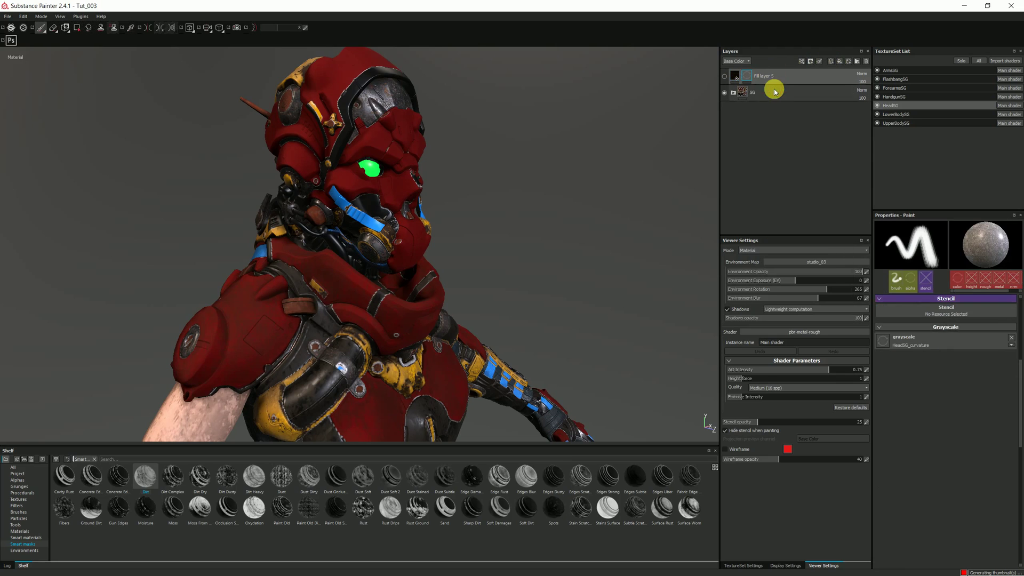
right_click(746, 78)
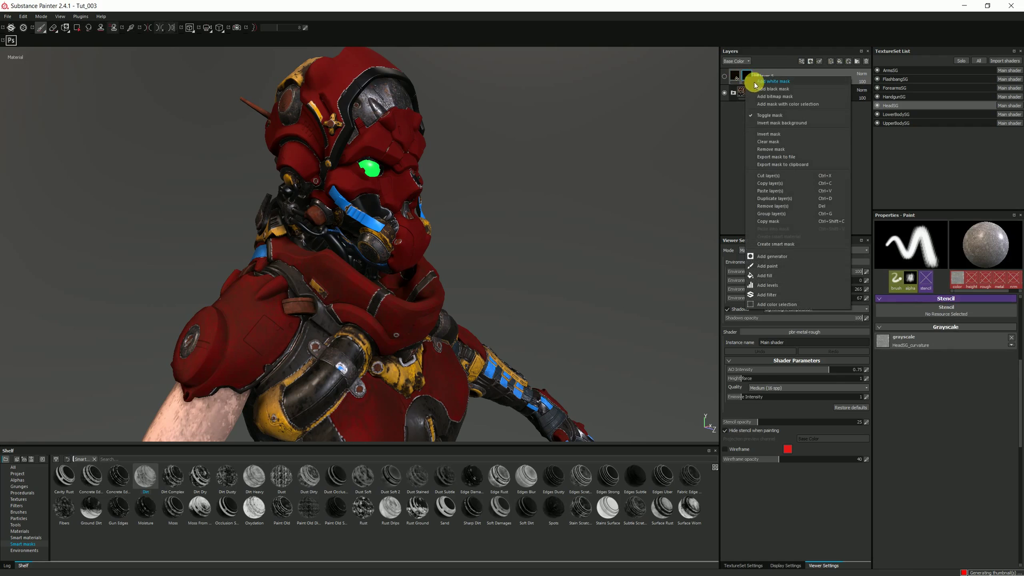
click(781, 150)
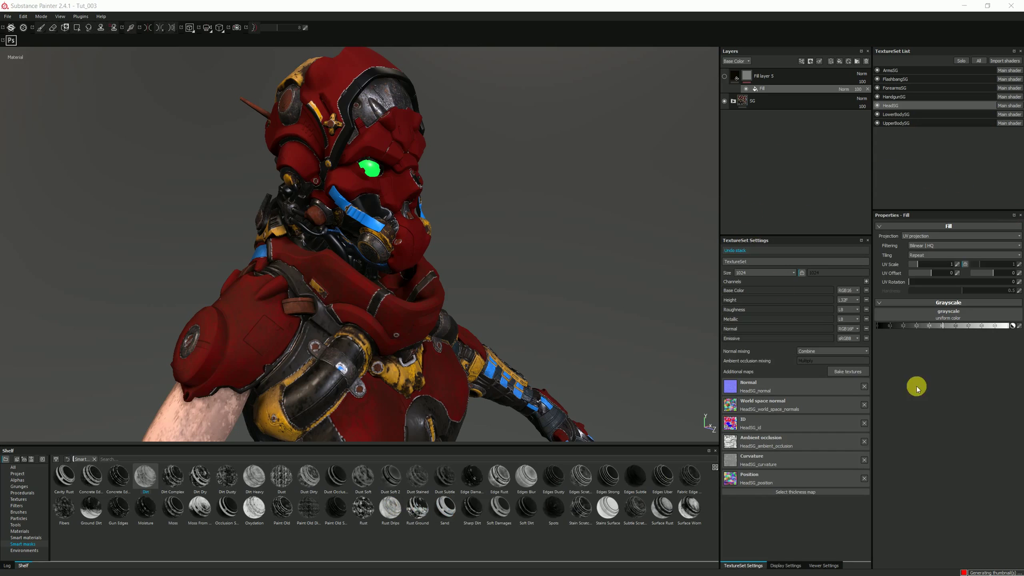
Set the mask fill's grayscale to HeadSG_curvature, filtering the resource picker with 'he'
click(942, 314)
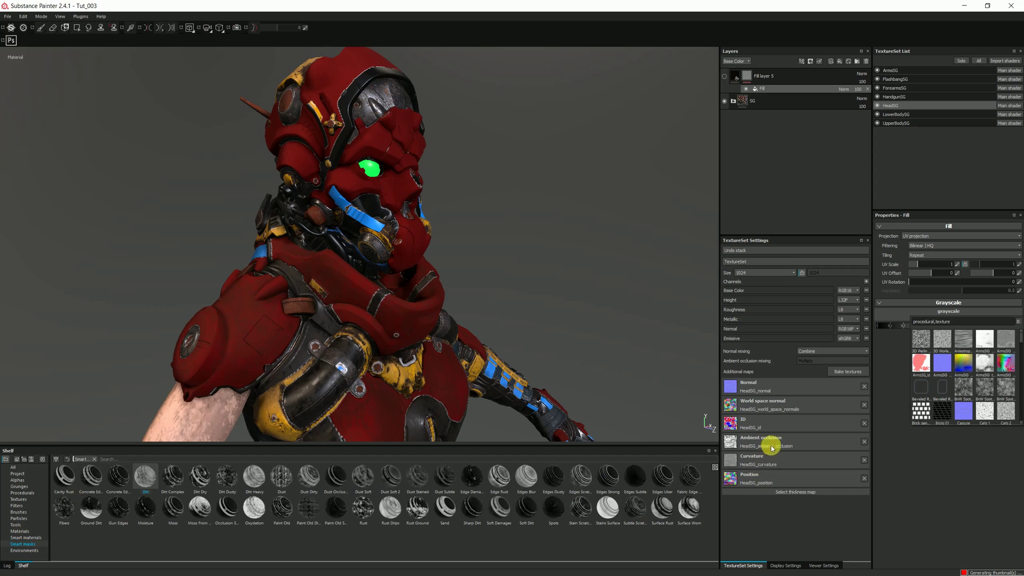
click(784, 462)
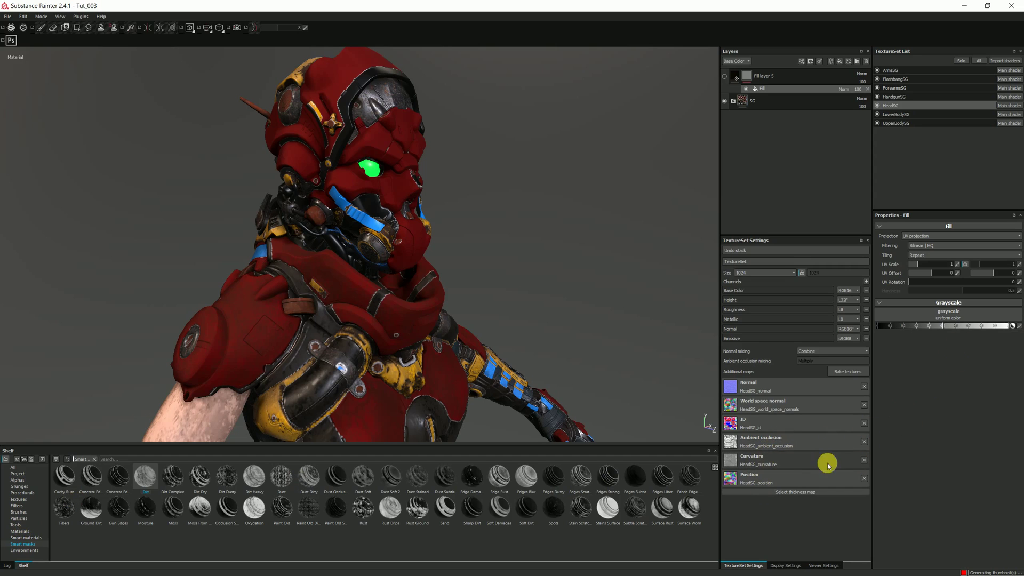
click(857, 462)
click(954, 394)
click(955, 313)
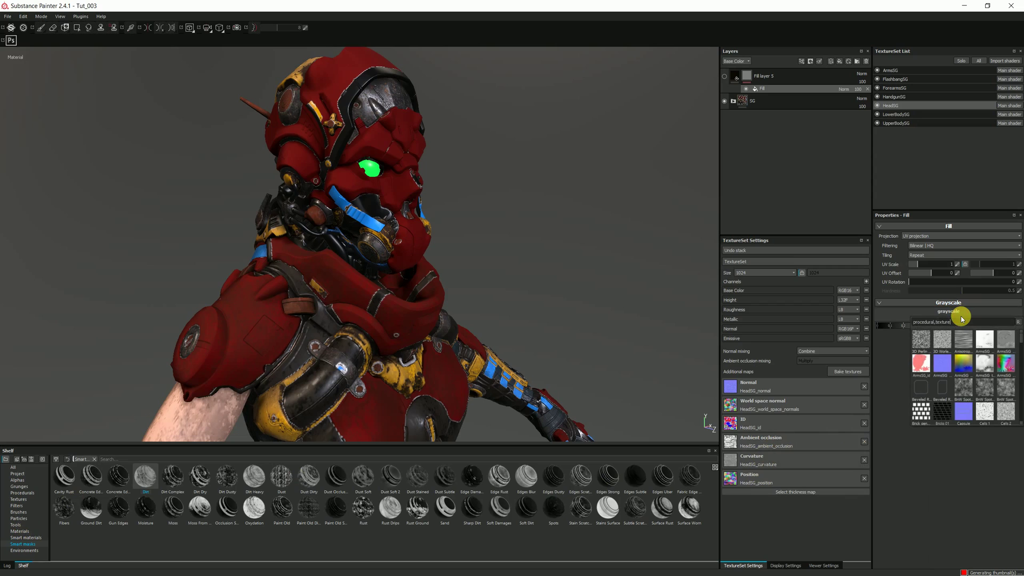
text(head)
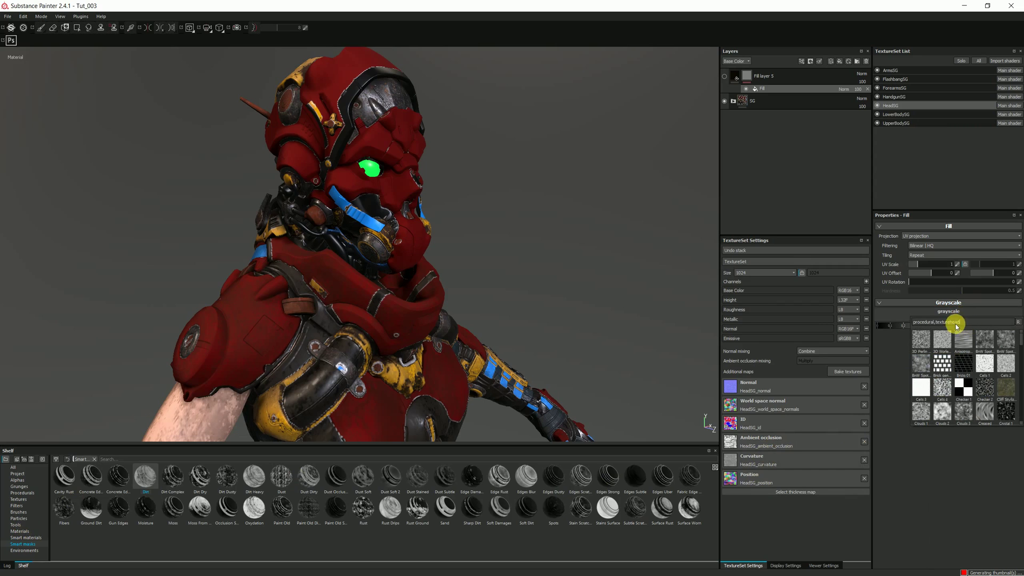
text(,)
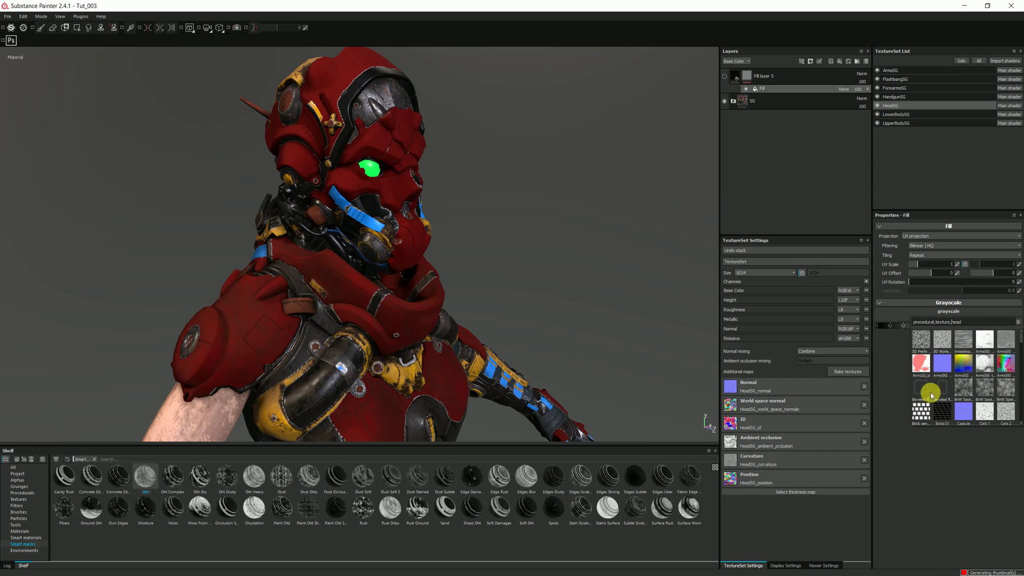
scroll(931, 395, down, 6)
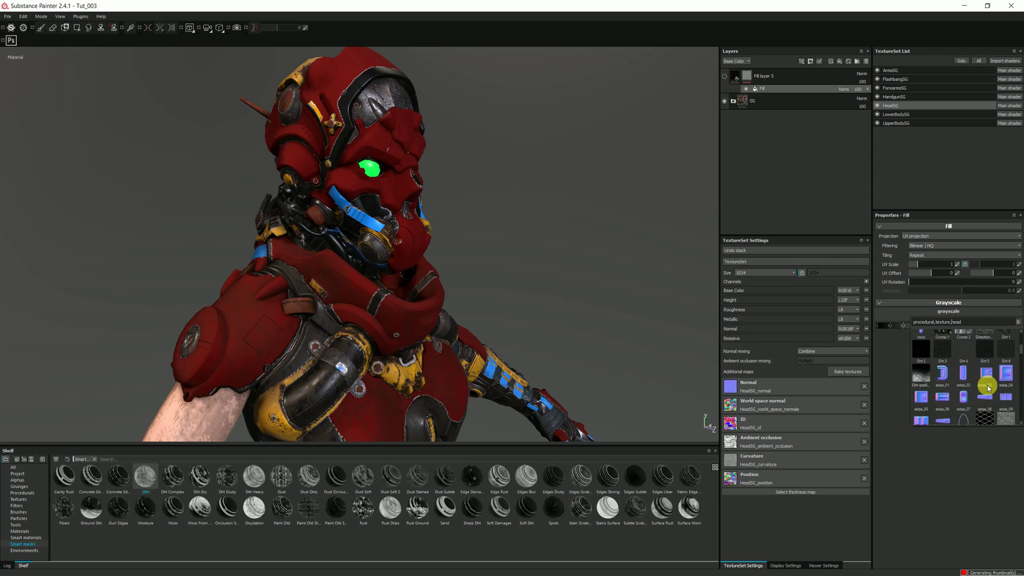
scroll(987, 385, down, 3)
scroll(989, 385, down, 5)
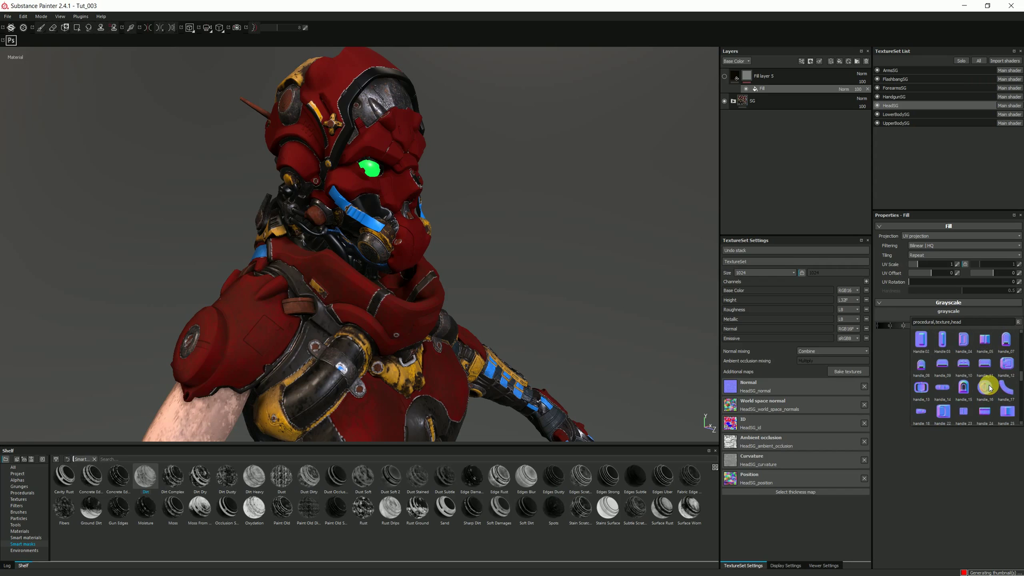
mouse_move(942, 364)
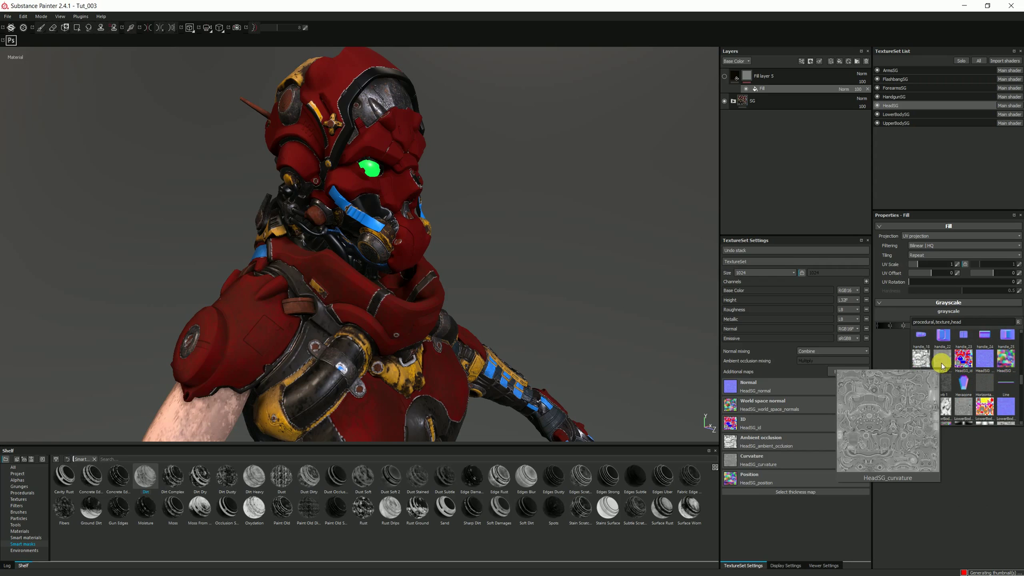
click(942, 360)
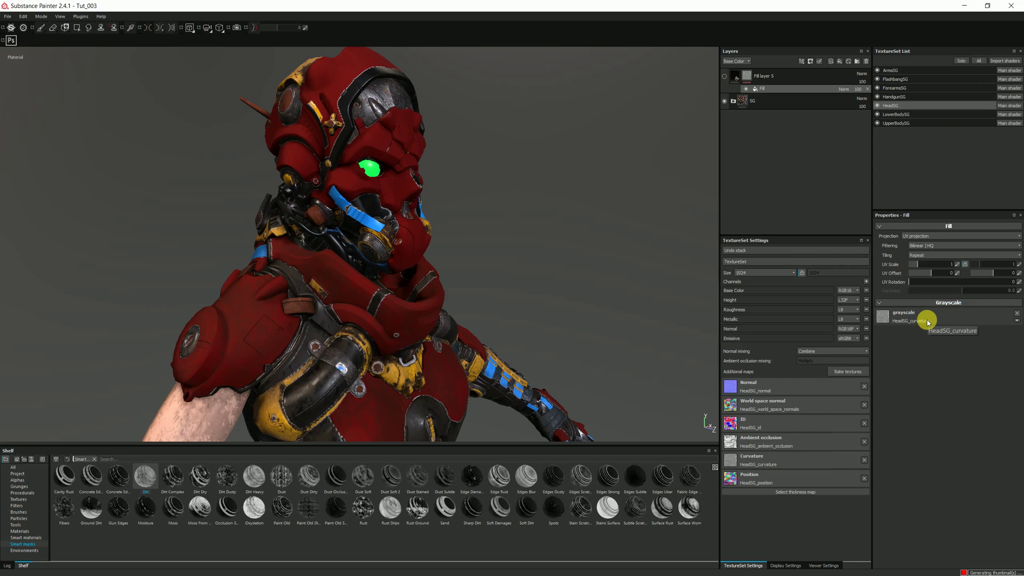
Add a Levels effect above the mask fill with white point 0.73 and black point 0.306
right_click(760, 90)
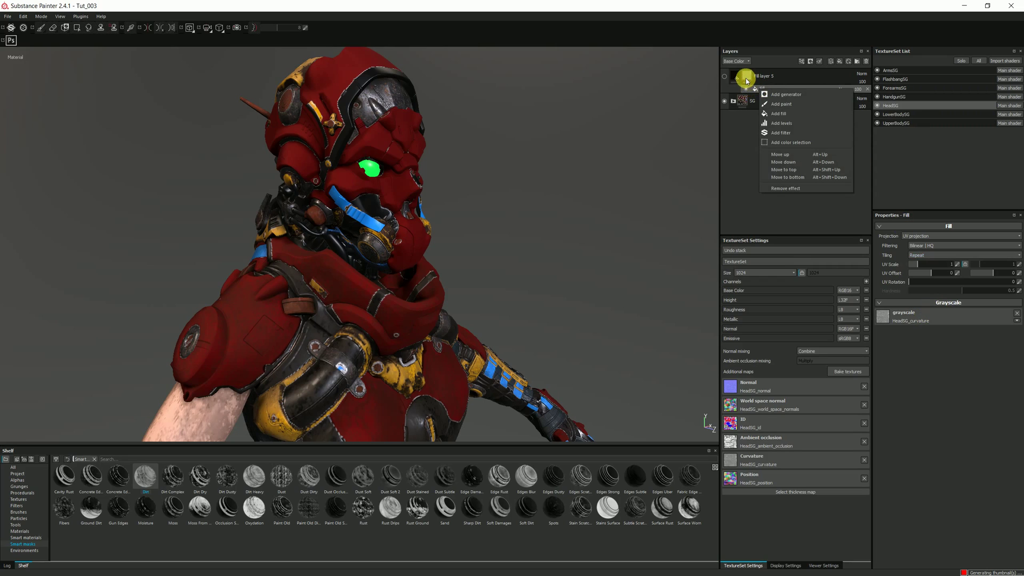
click(784, 123)
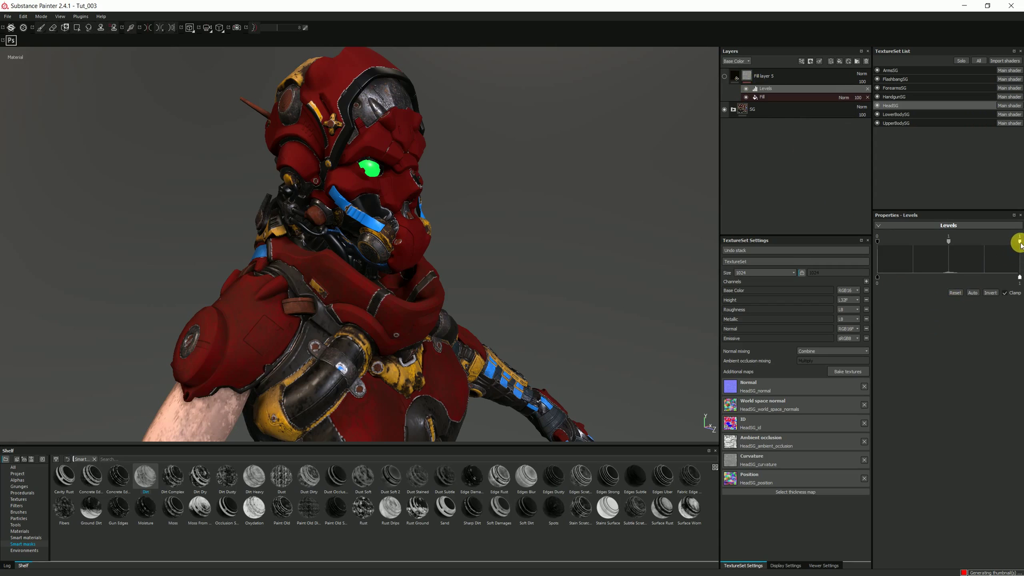
drag(1021, 245, 966, 251)
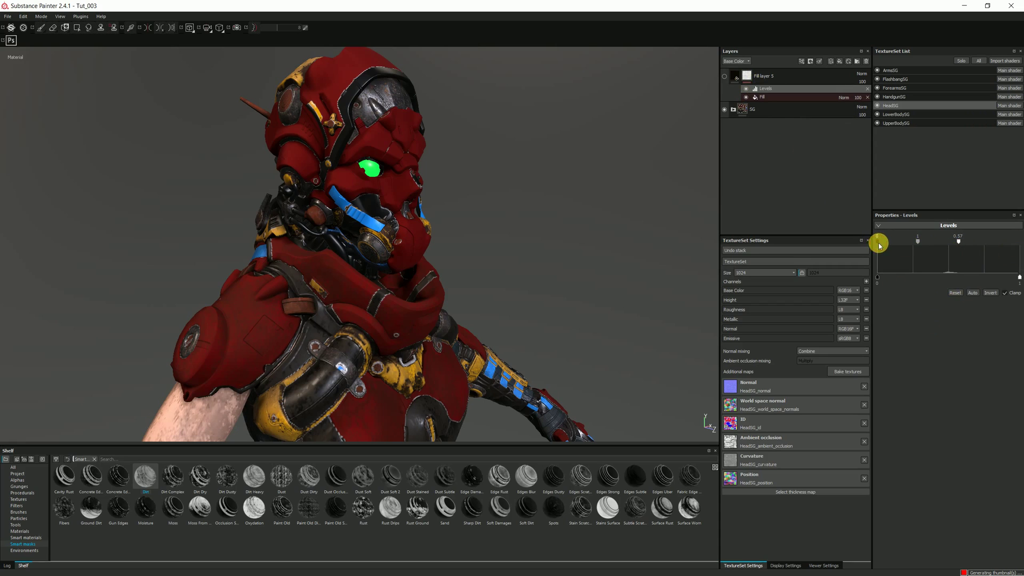
drag(880, 245, 935, 239)
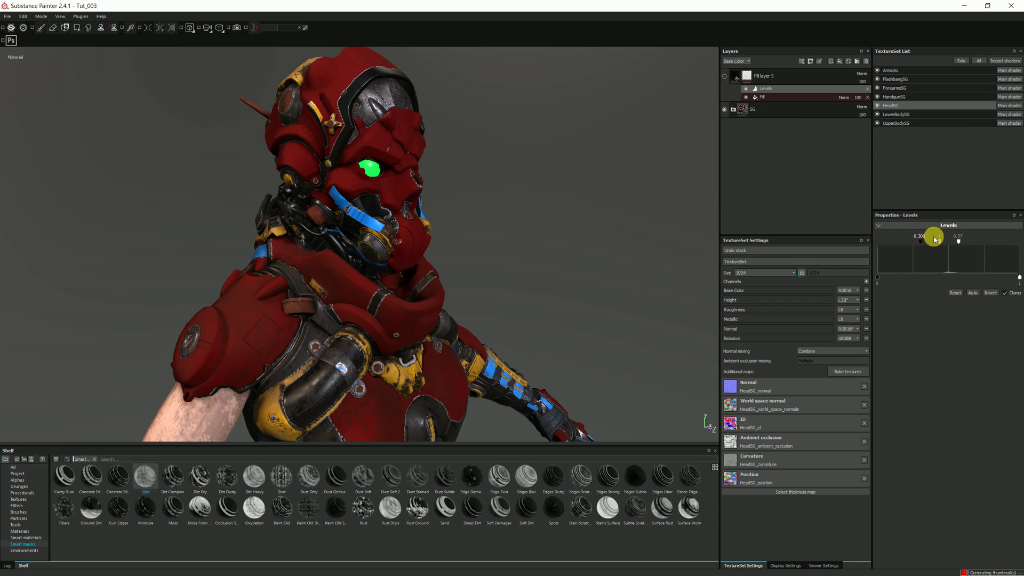
click(746, 79)
mouse_move(747, 78)
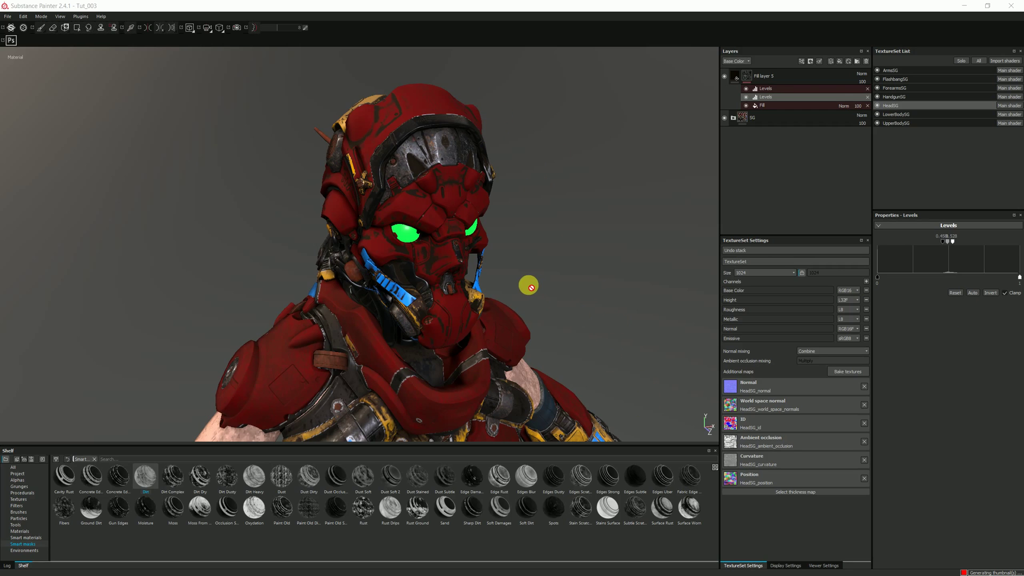
alt+drag(544, 250, 590, 231)
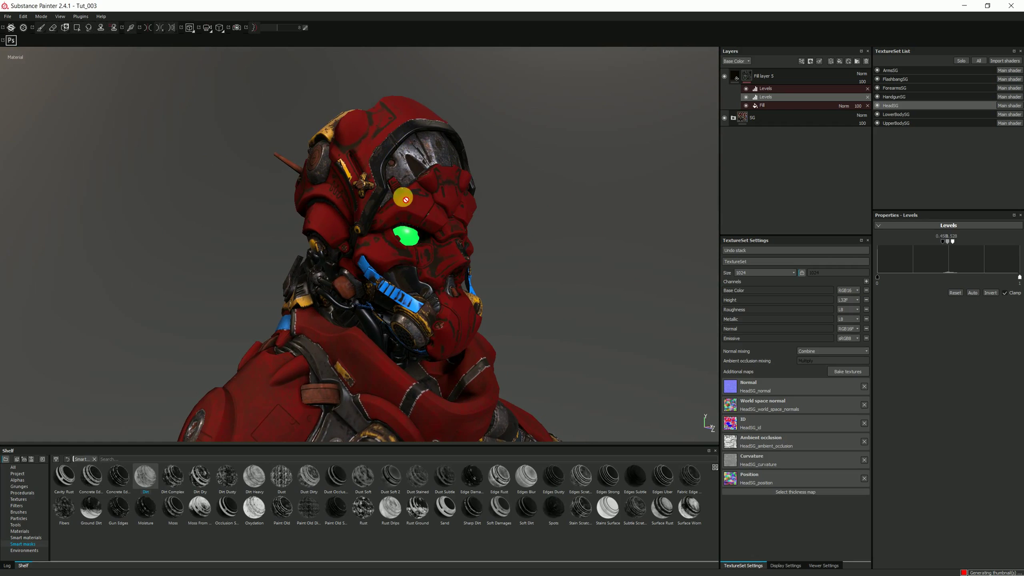
alt+drag(556, 334, 512, 231)
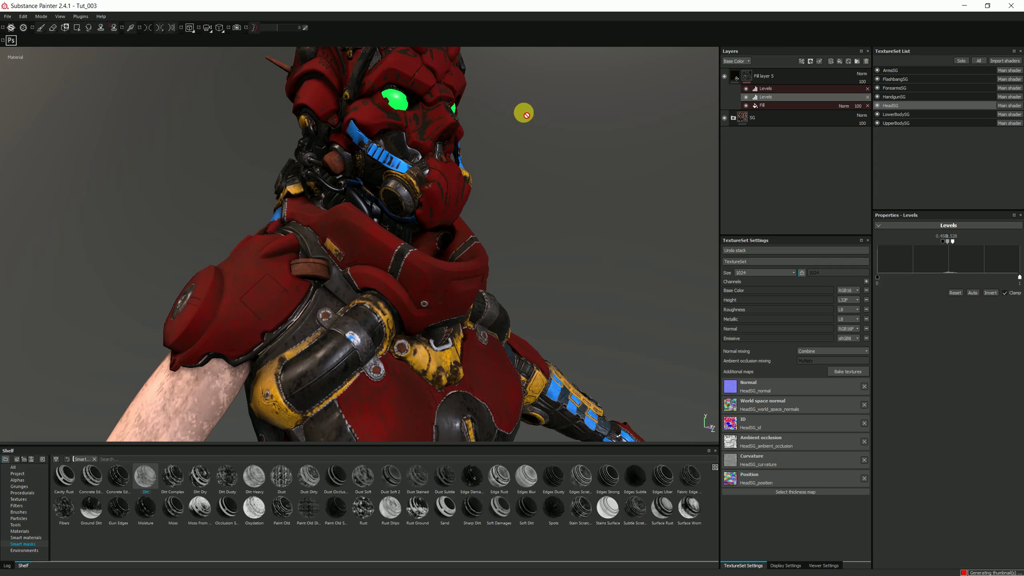
alt+drag(524, 110, 607, 243)
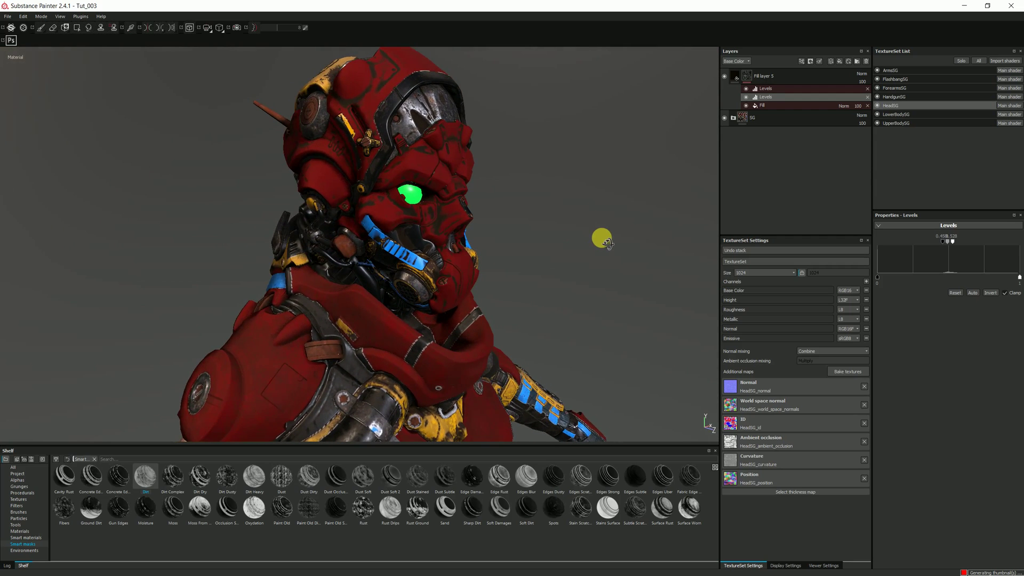
alt+drag(563, 195, 465, 198)
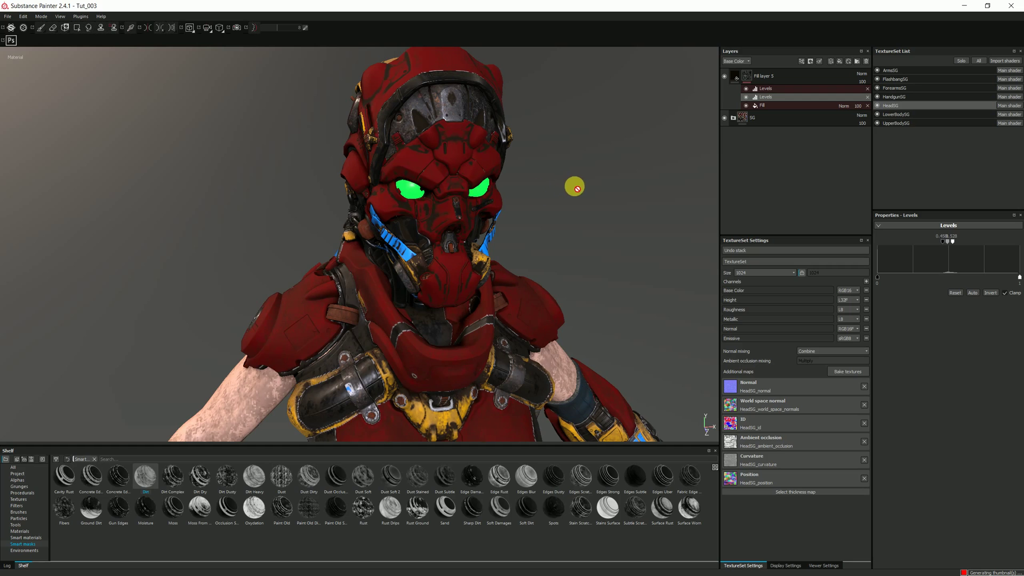
alt+drag(579, 196, 499, 176)
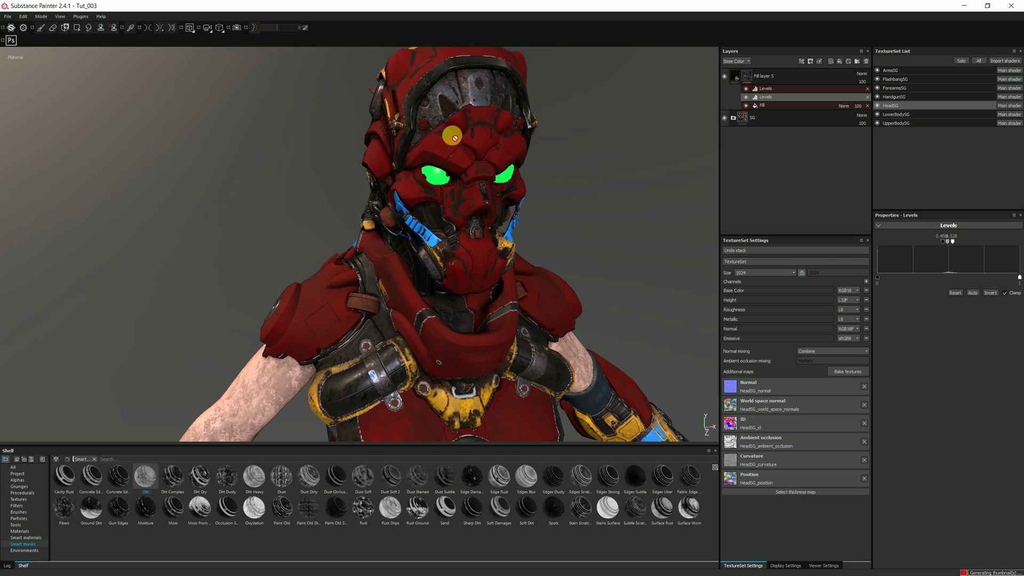
alt+drag(655, 225, 557, 195)
alt+right_drag(557, 195, 571, 219)
alt+drag(571, 219, 375, 202)
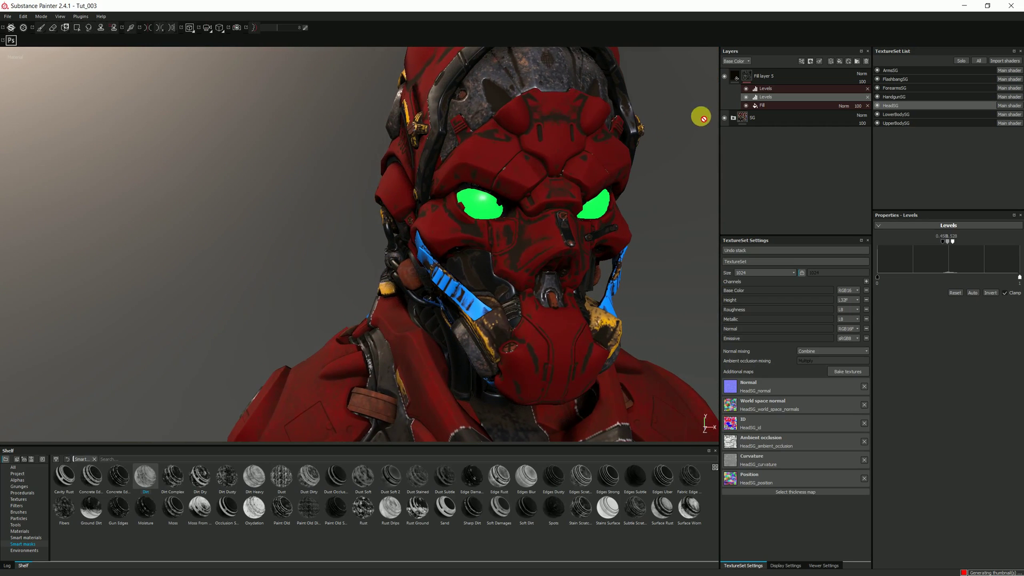
click(764, 79)
Select Fill layer 5's thumbnail to collapse its mask effects and show its Fill properties
click(732, 77)
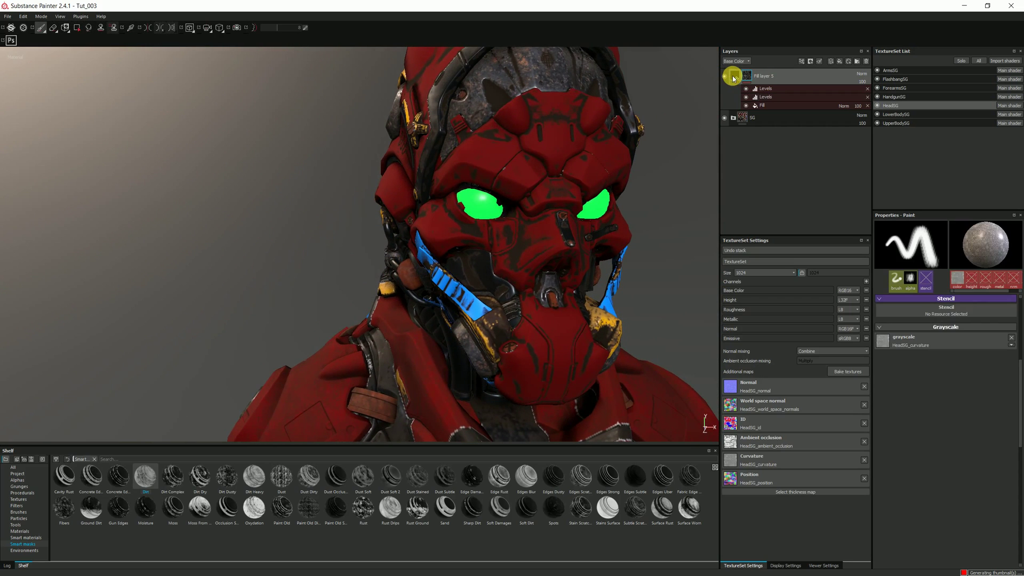
click(734, 77)
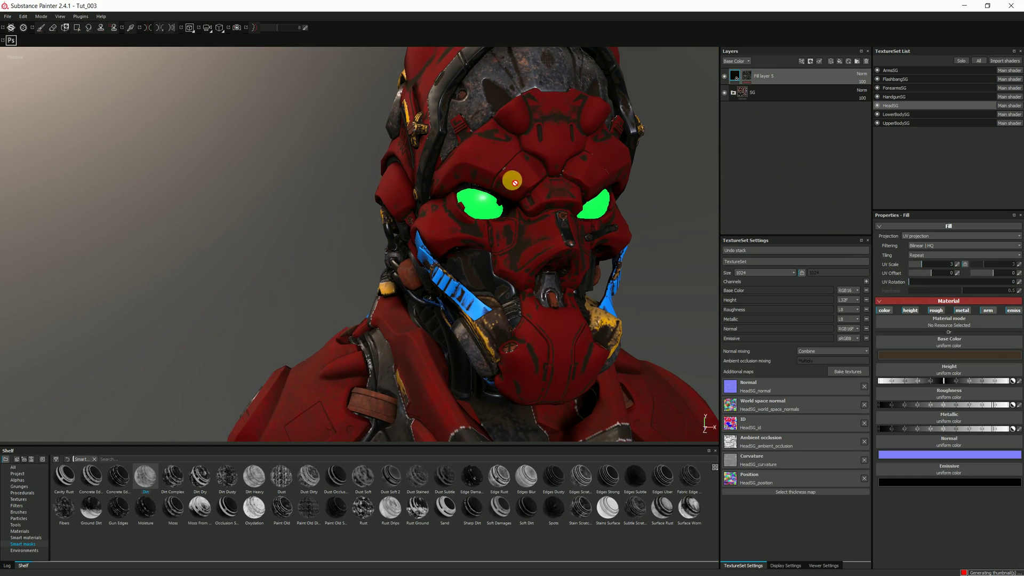
scroll(484, 207, up, 5)
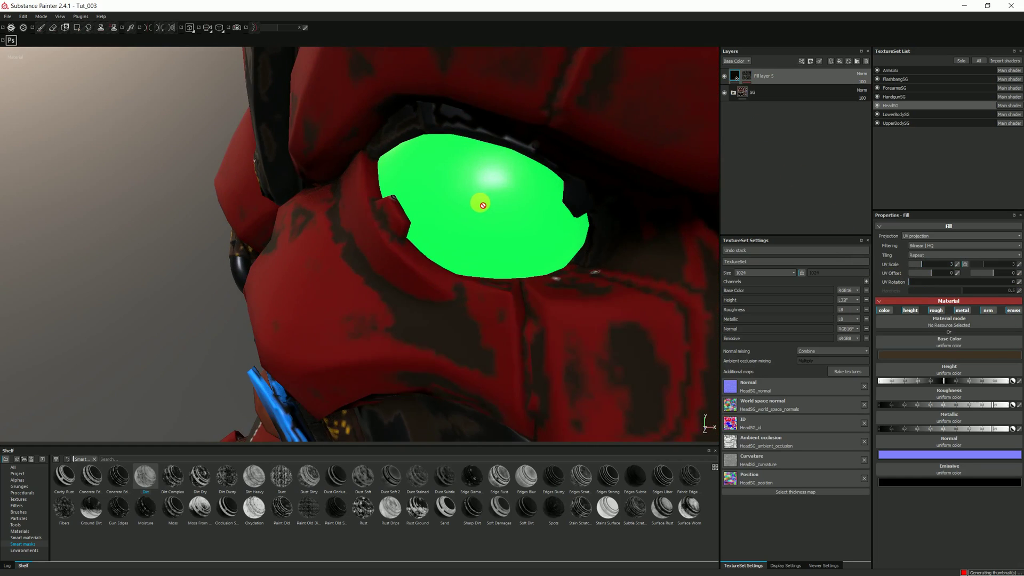
scroll(500, 216, down, 5)
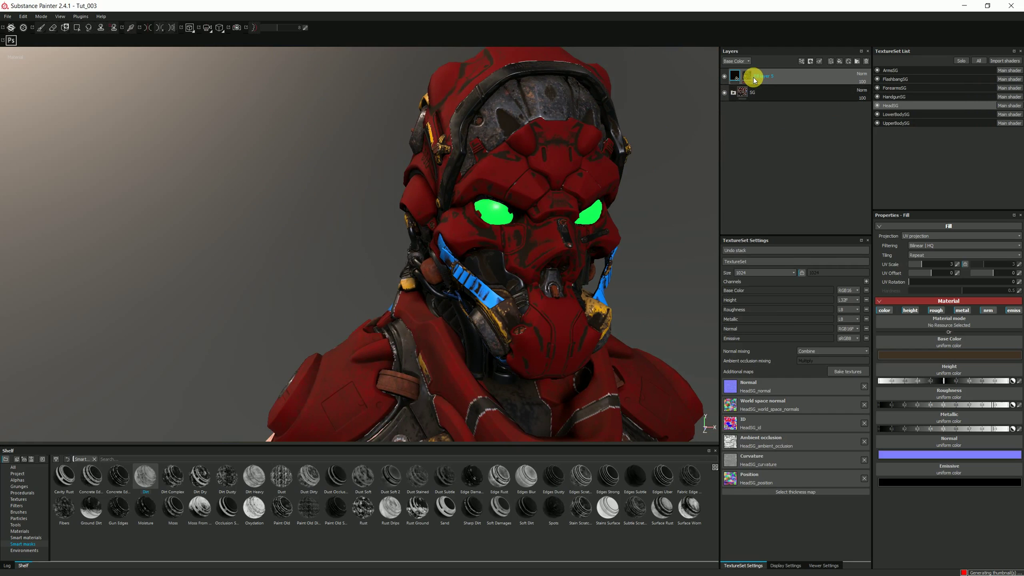
mouse_move(751, 78)
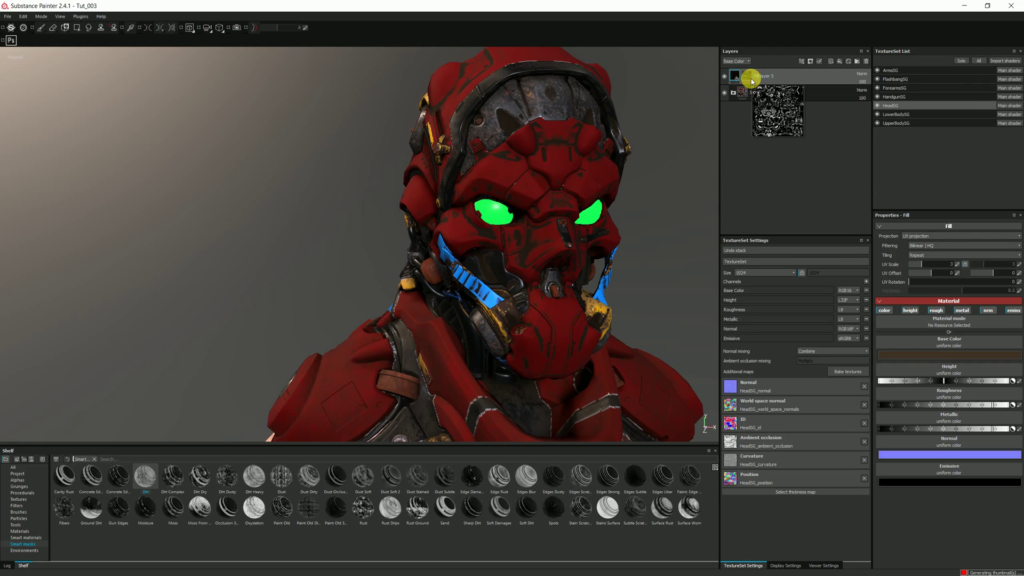